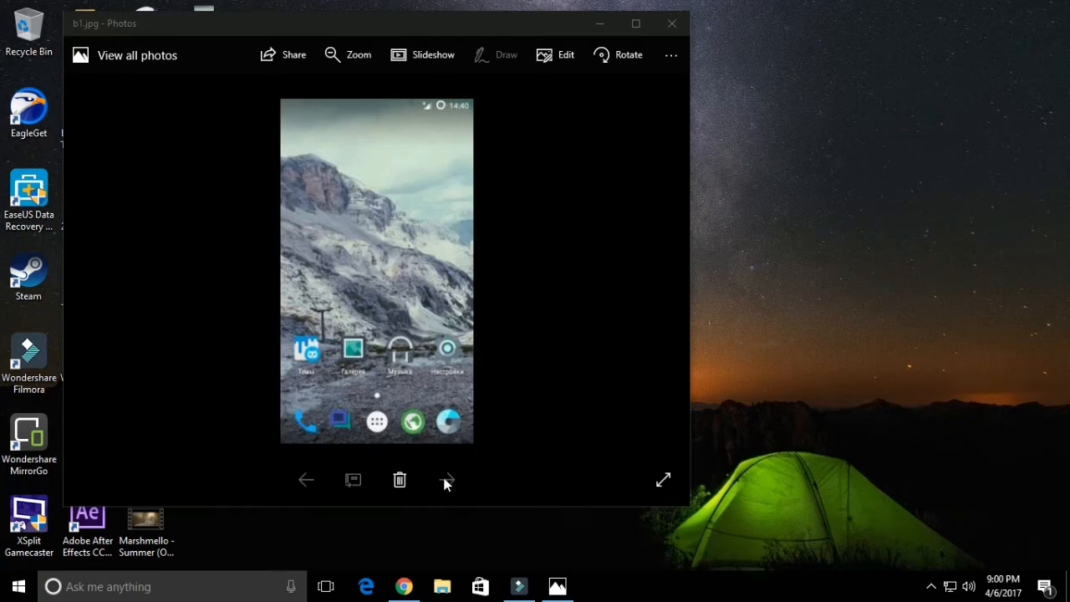
# Close the b1.jpg home-screen screenshot, revealing the desktop with b1–b4.
pyautogui.click(672, 22)
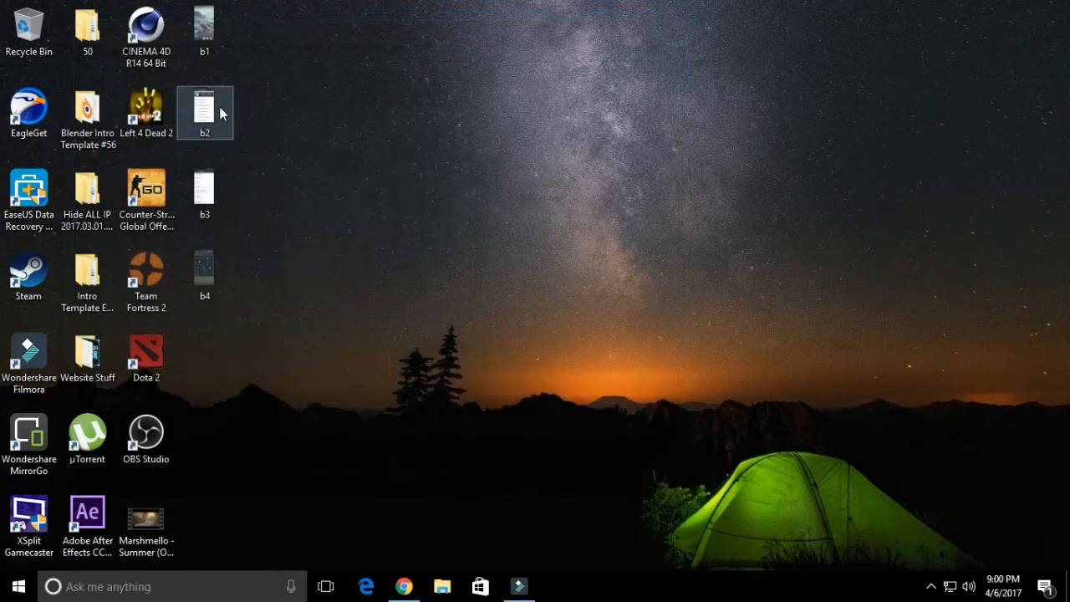
pyautogui.doubleClick(221, 113)
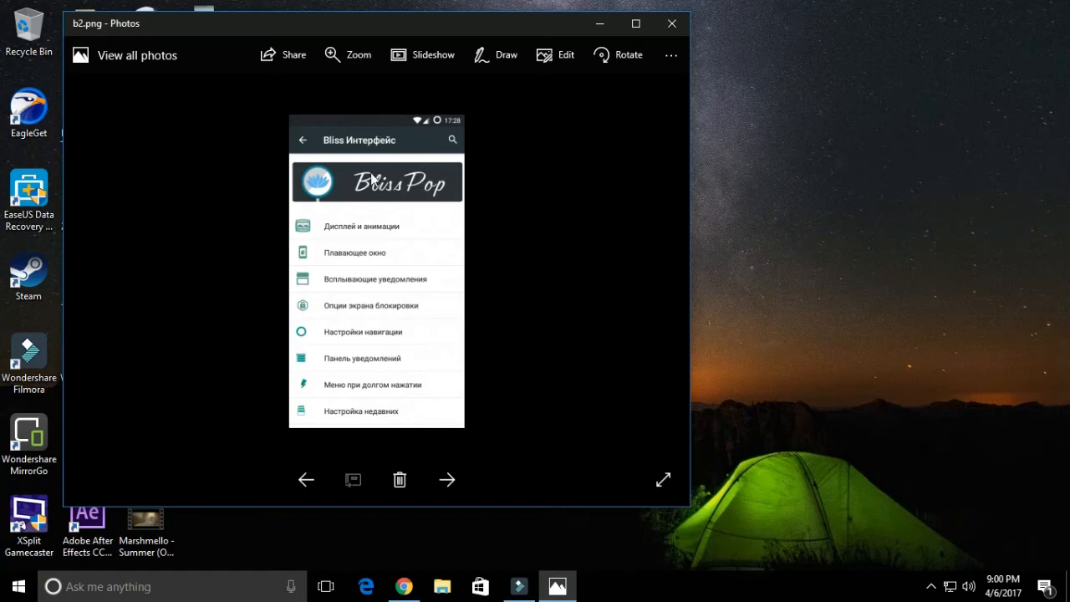
pyautogui.scroll(2, 374, 285)
pyautogui.scroll(-1, 374, 286)
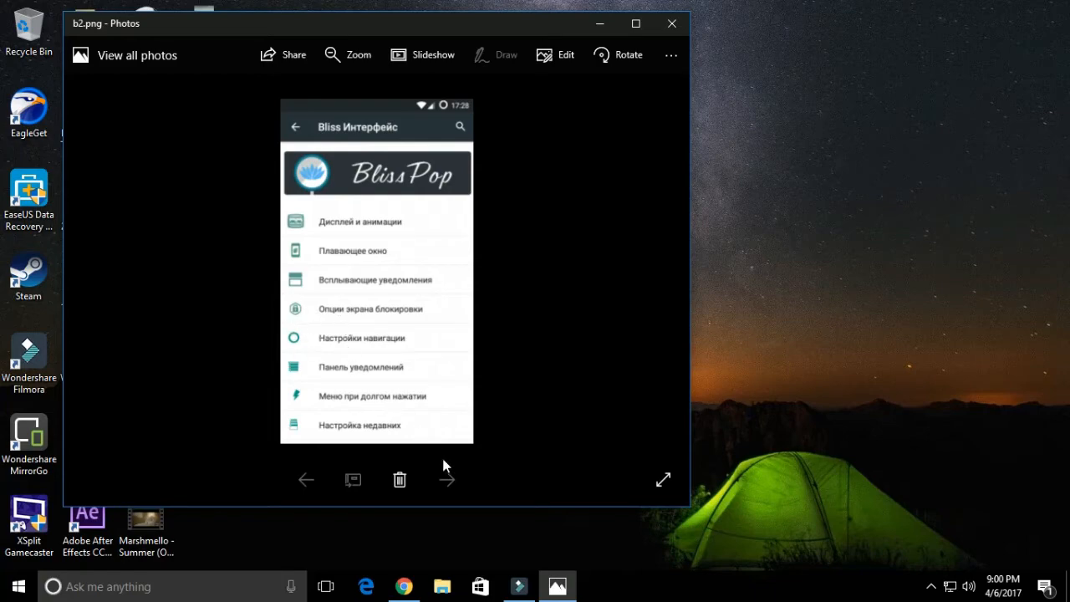
pyautogui.click(672, 22)
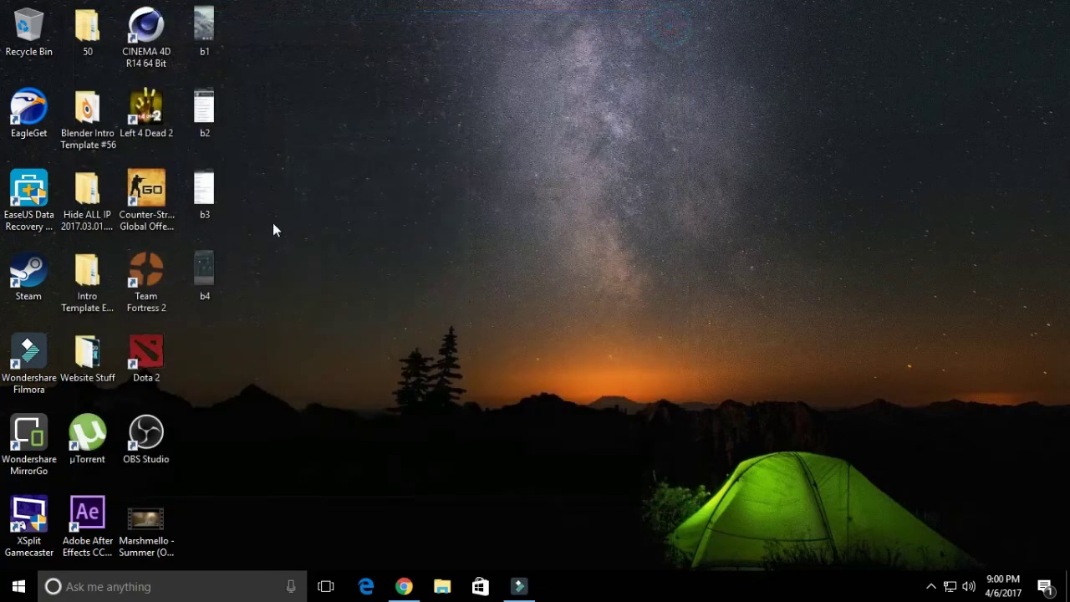
pyautogui.doubleClick(209, 192)
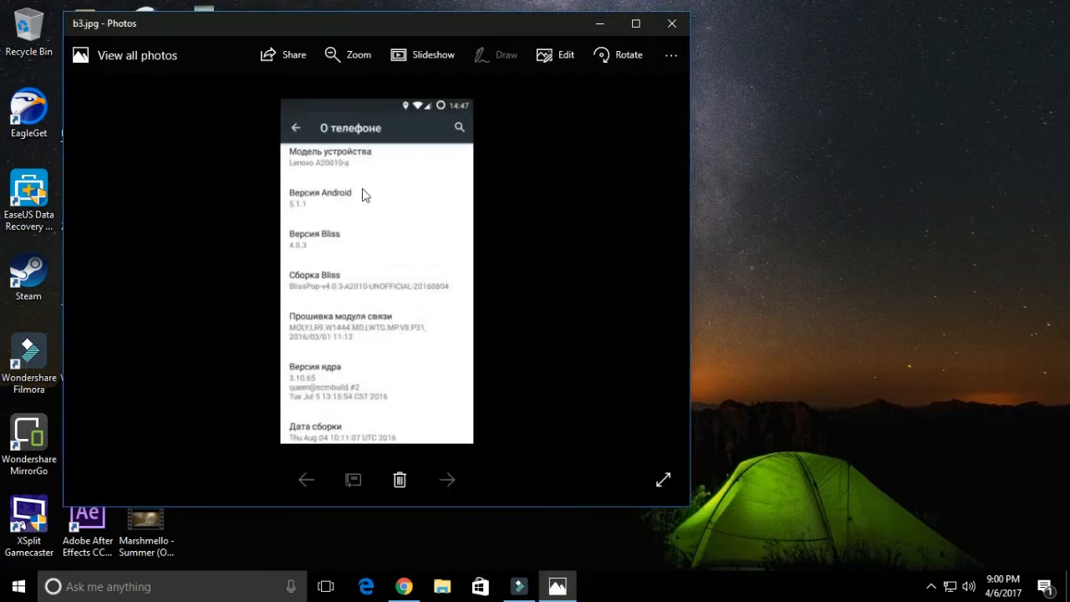
pyautogui.click(673, 25)
# Open the b4.png quick-settings screenshot from the desktop in Photos.
pyautogui.doubleClick(217, 265)
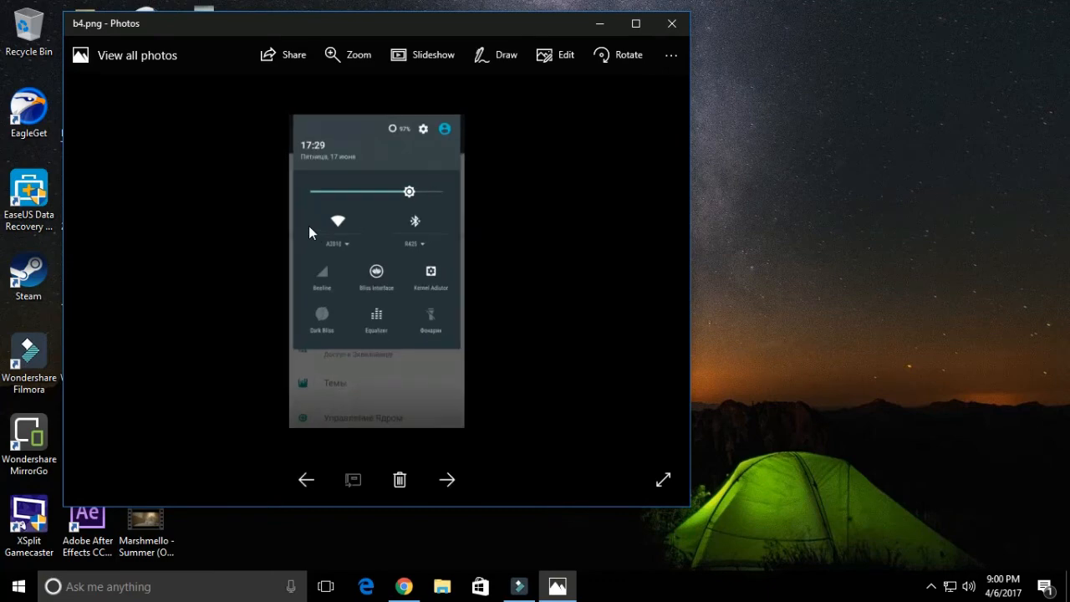
pyautogui.scroll(1, 308, 225)
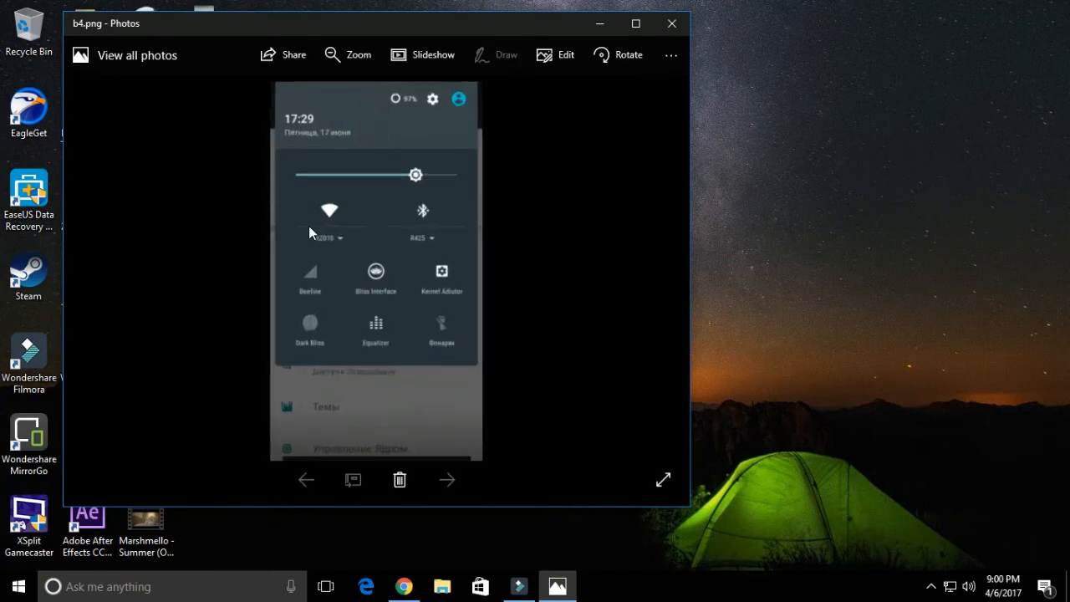